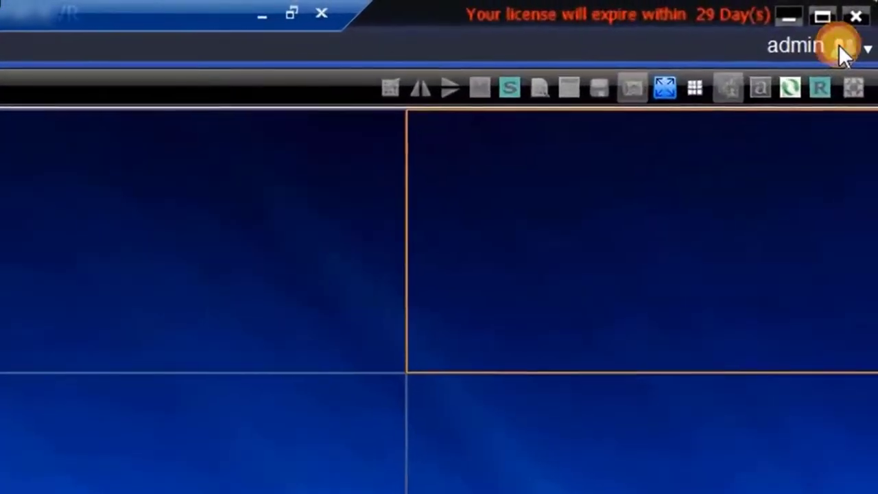
Open the License Management Console through the About MAXPRO NVR information.
click(862, 23)
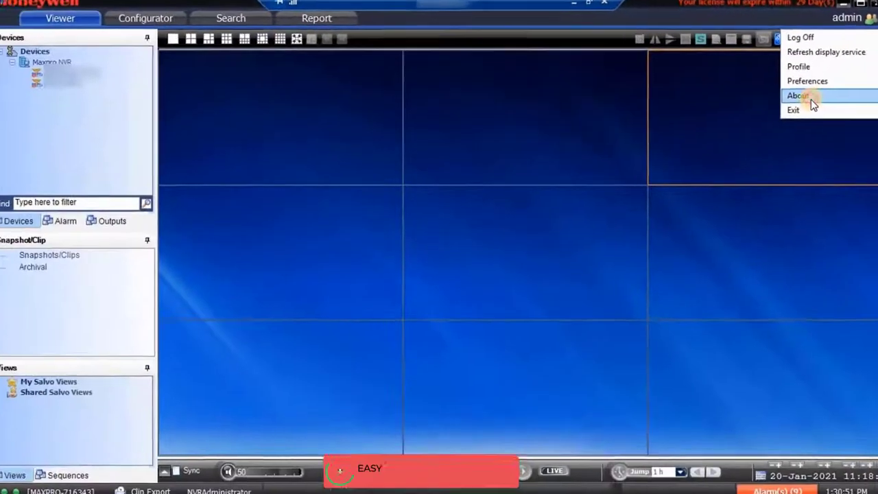
click(812, 103)
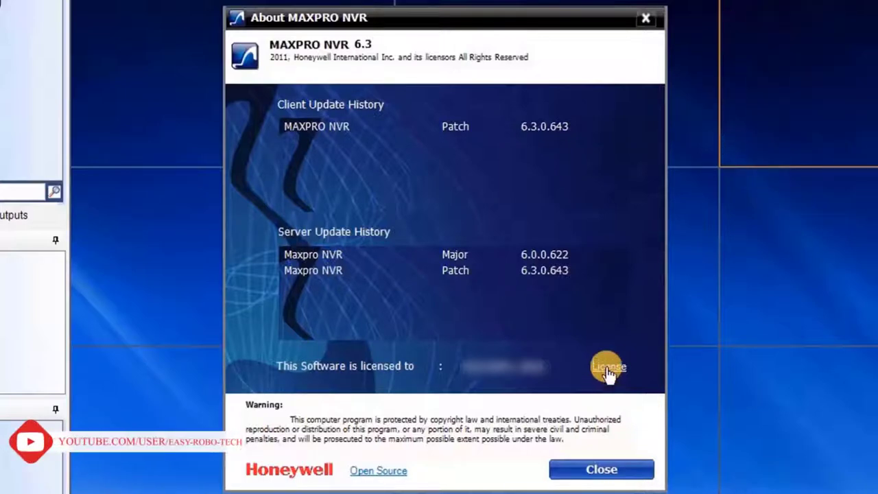
click(608, 367)
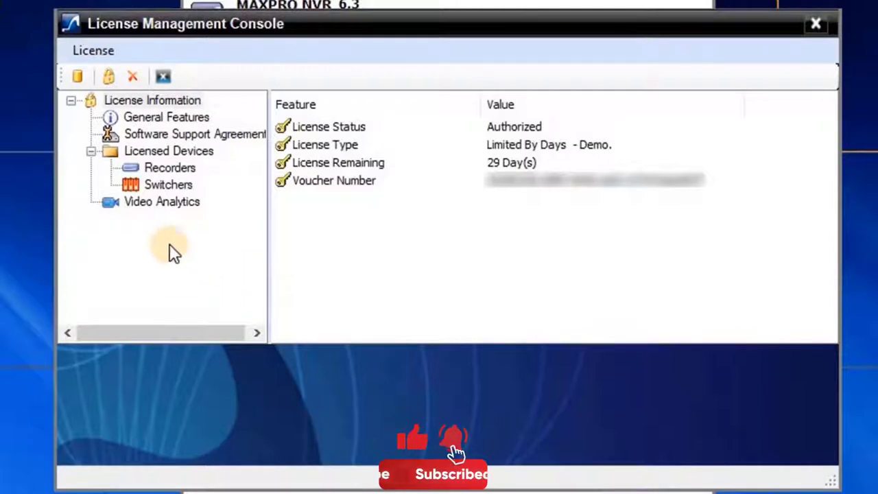
Start the New License Configuration Wizard and load the .cert license certificate file from the Desktop.
click(111, 76)
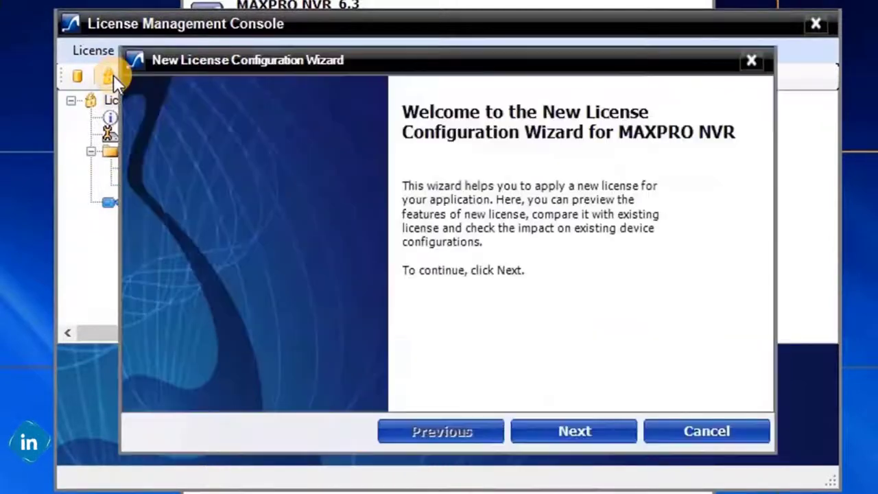
click(612, 430)
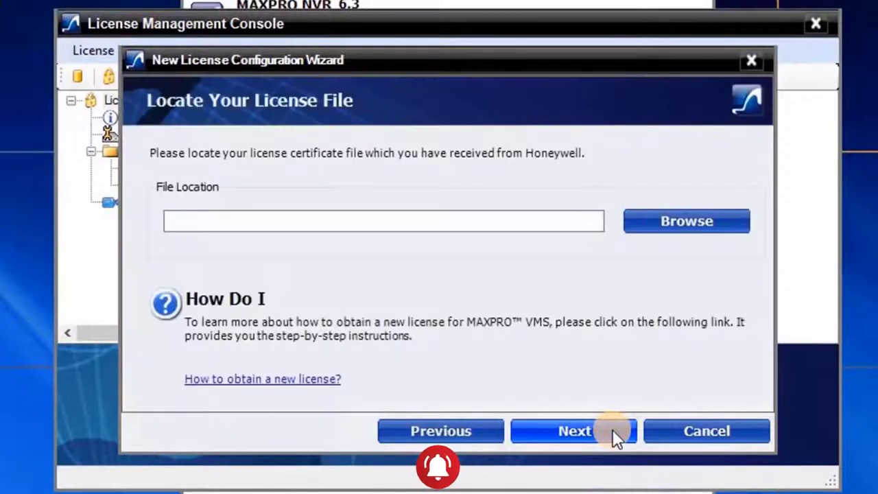
click(677, 222)
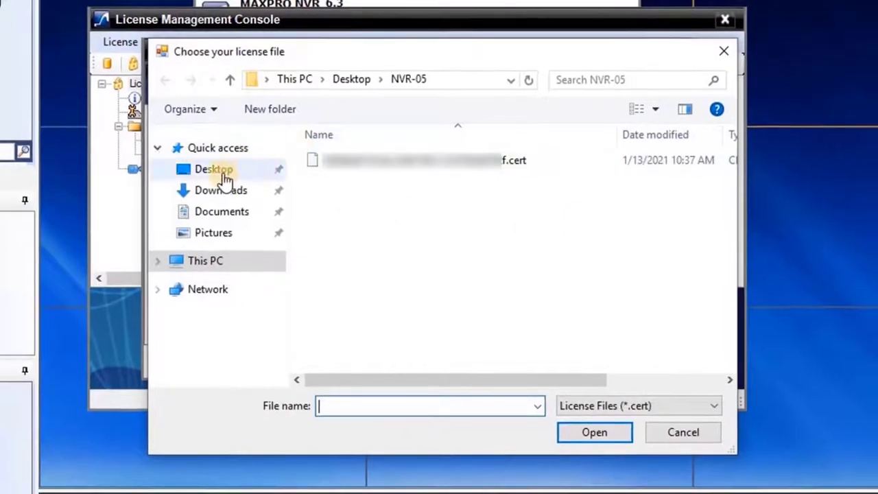
click(226, 176)
click(430, 184)
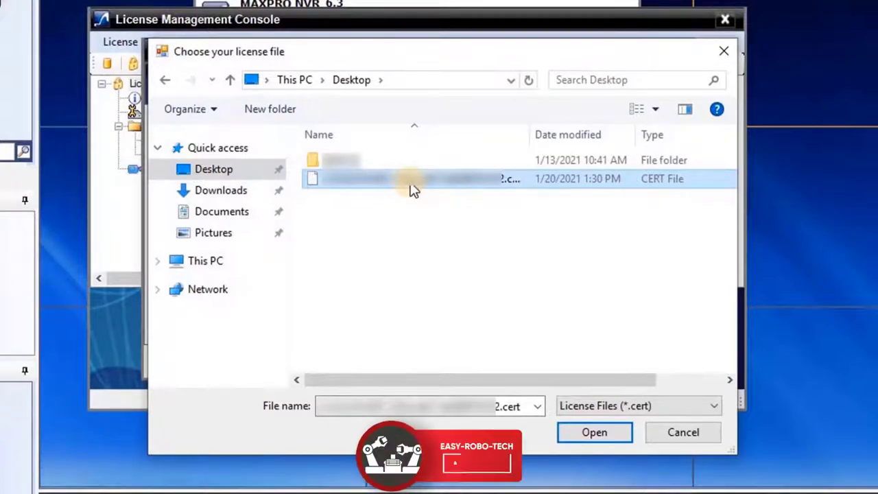
double_click(410, 184)
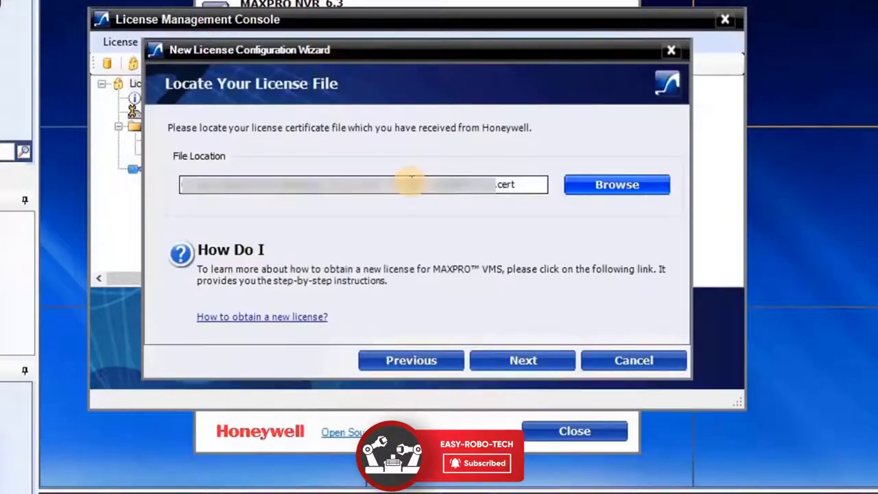
click(525, 358)
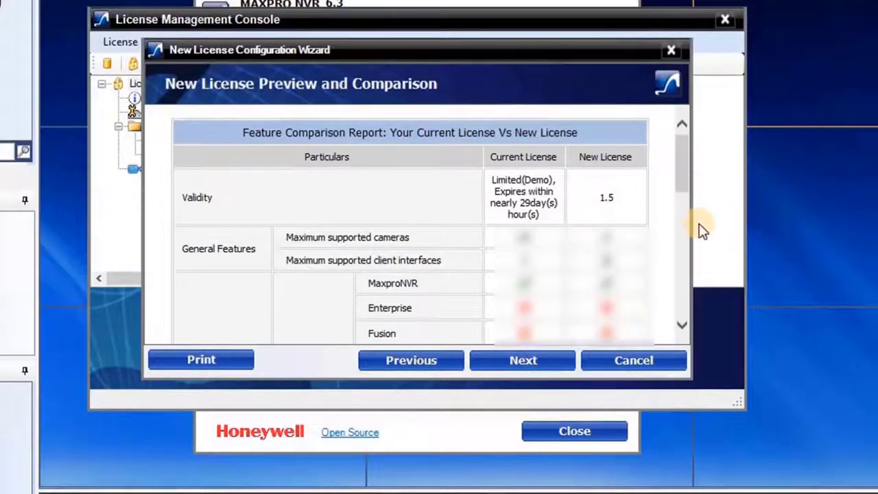
Review the feature comparison between the current and new license down to Video Analytics, and continue to the system configuration changes.
click(684, 324)
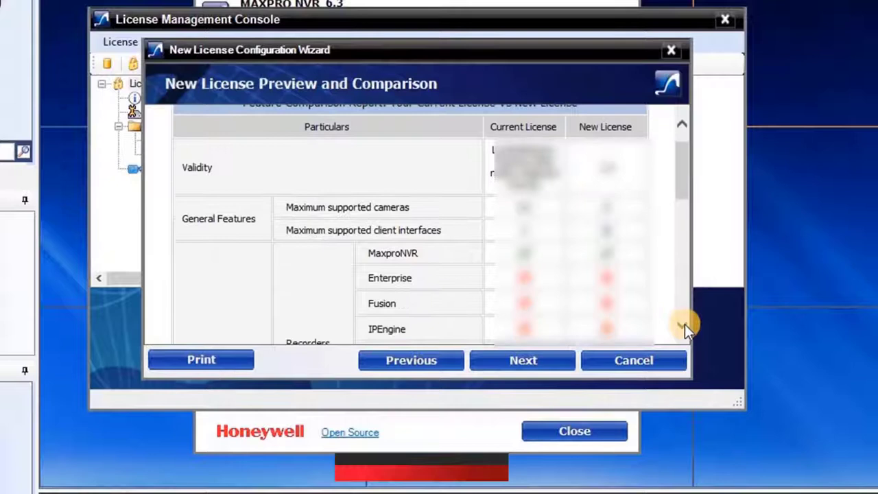
click(685, 324)
click(684, 323)
click(684, 324)
click(684, 324)
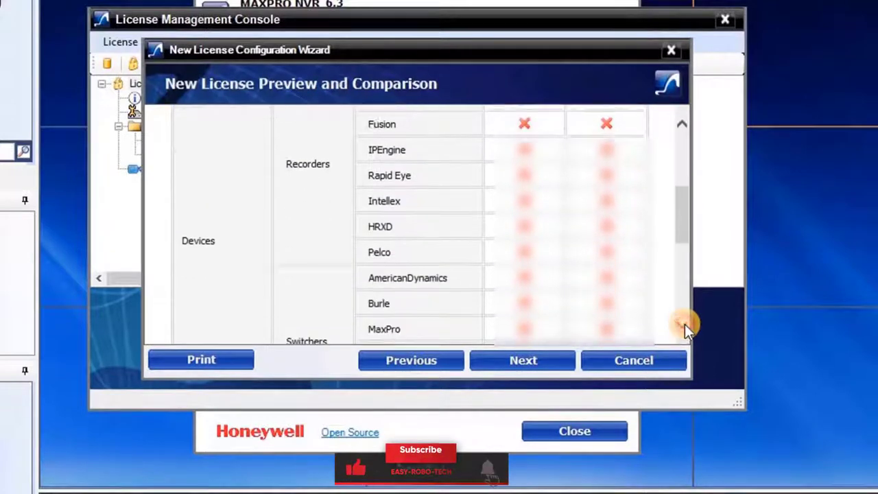
click(684, 324)
click(685, 323)
click(684, 324)
click(684, 324)
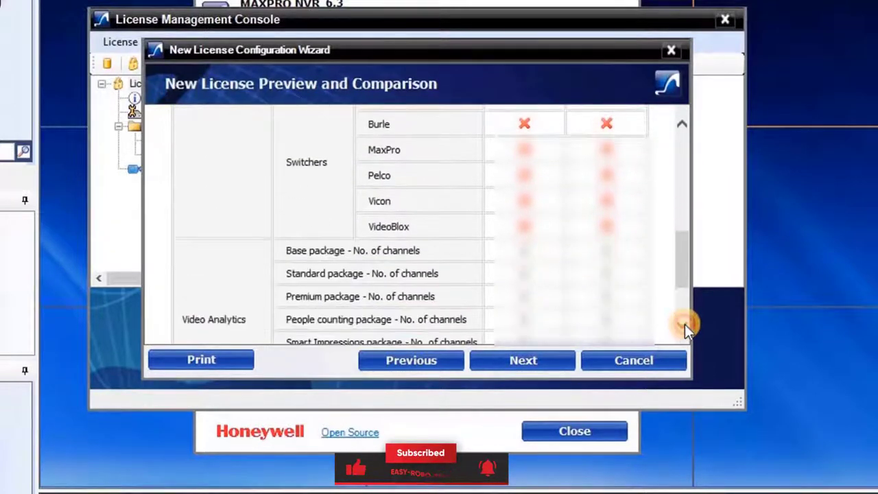
click(684, 324)
click(685, 324)
click(523, 365)
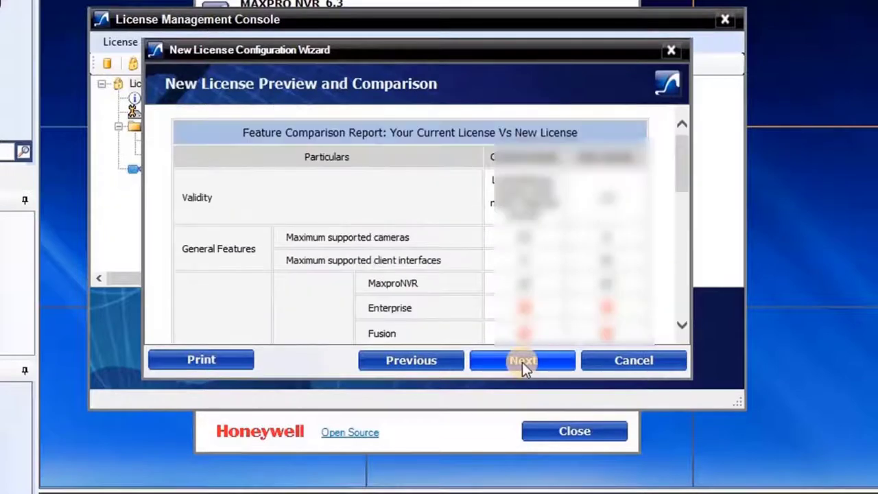
click(522, 361)
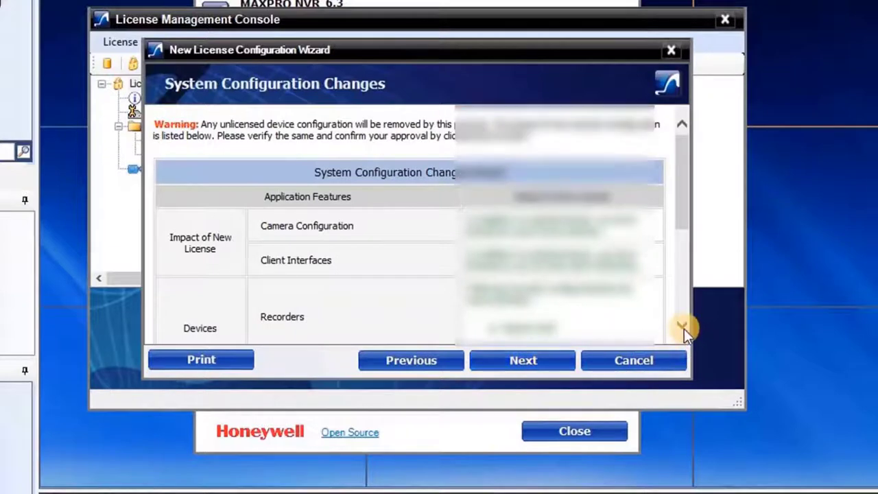
Examine the new license's impact on cameras, client interfaces, devices and video analytics, and continue to the license confirmation.
click(683, 326)
click(682, 326)
click(683, 326)
click(683, 327)
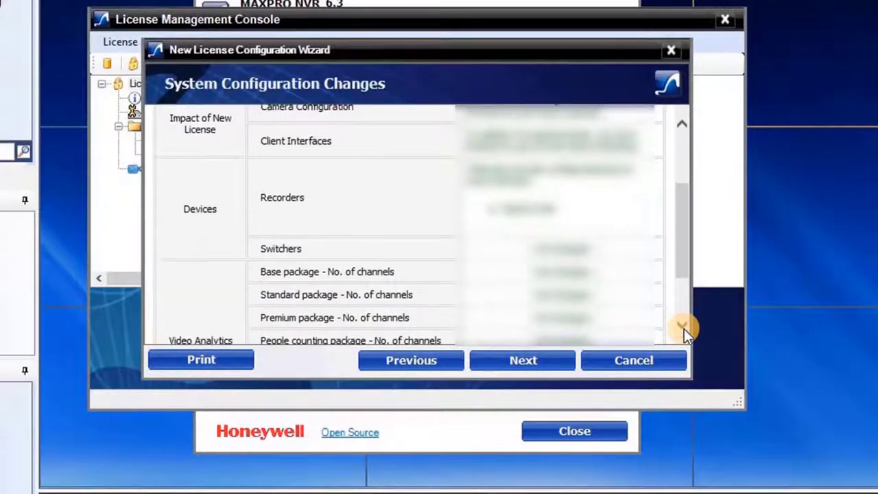
click(683, 327)
click(683, 327)
click(683, 327)
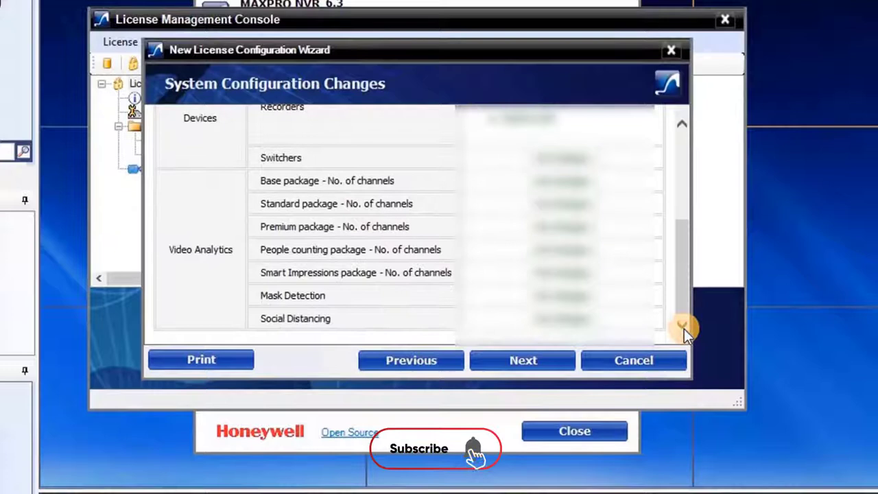
click(539, 368)
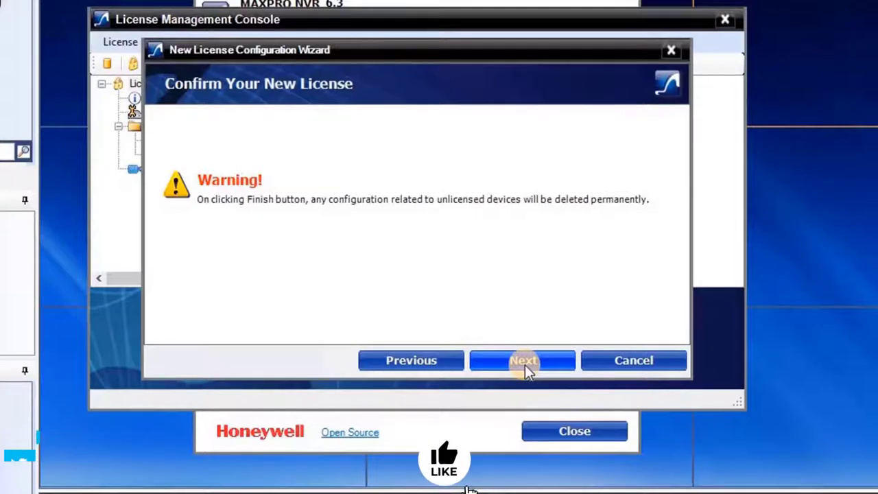
Apply the new license, accepting permanent deletion of unlicensed device configuration, and close the License Management Console and About window.
click(524, 365)
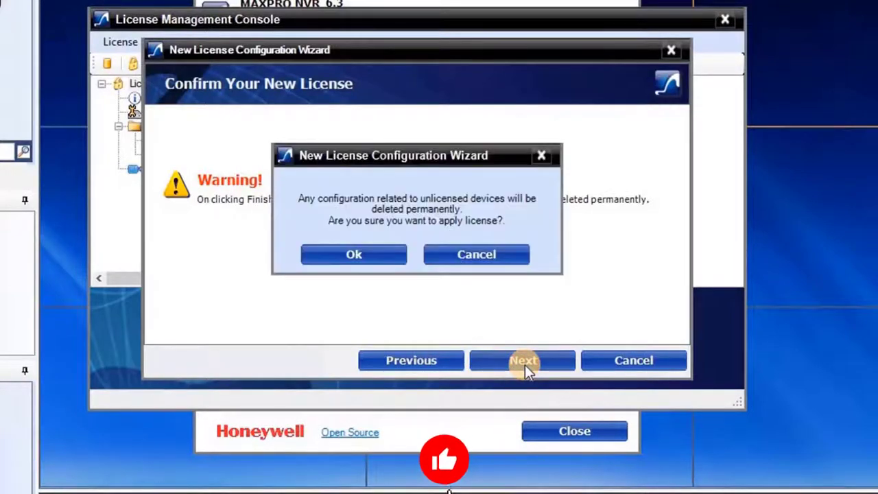
click(351, 253)
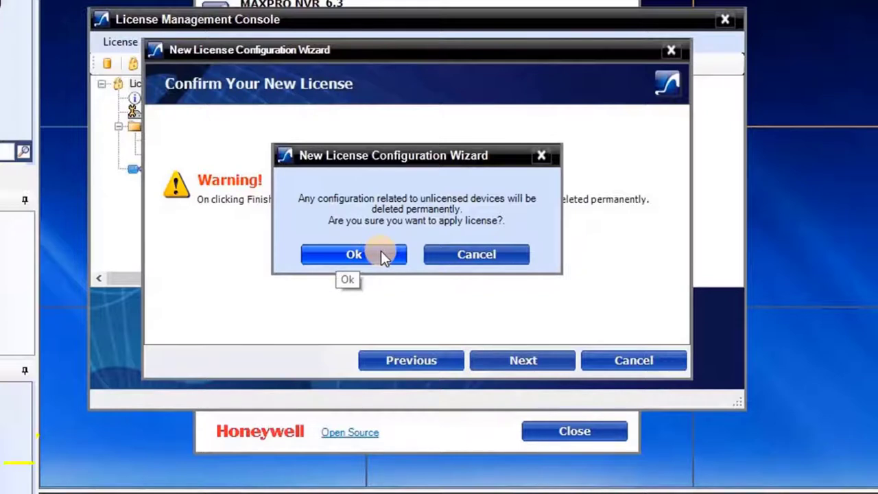
click(382, 255)
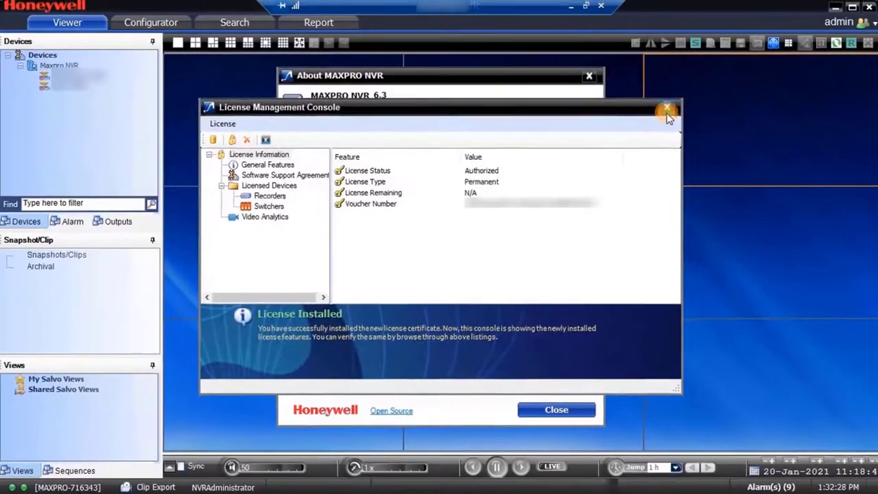
click(667, 111)
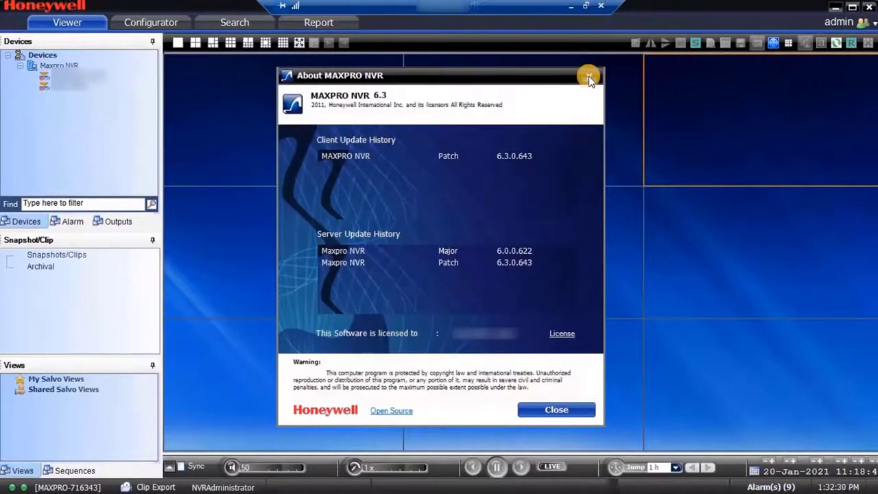
click(589, 77)
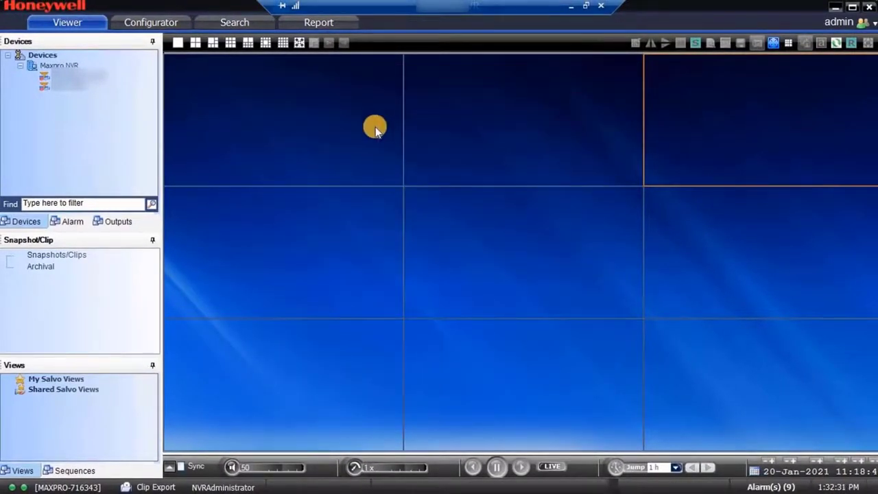